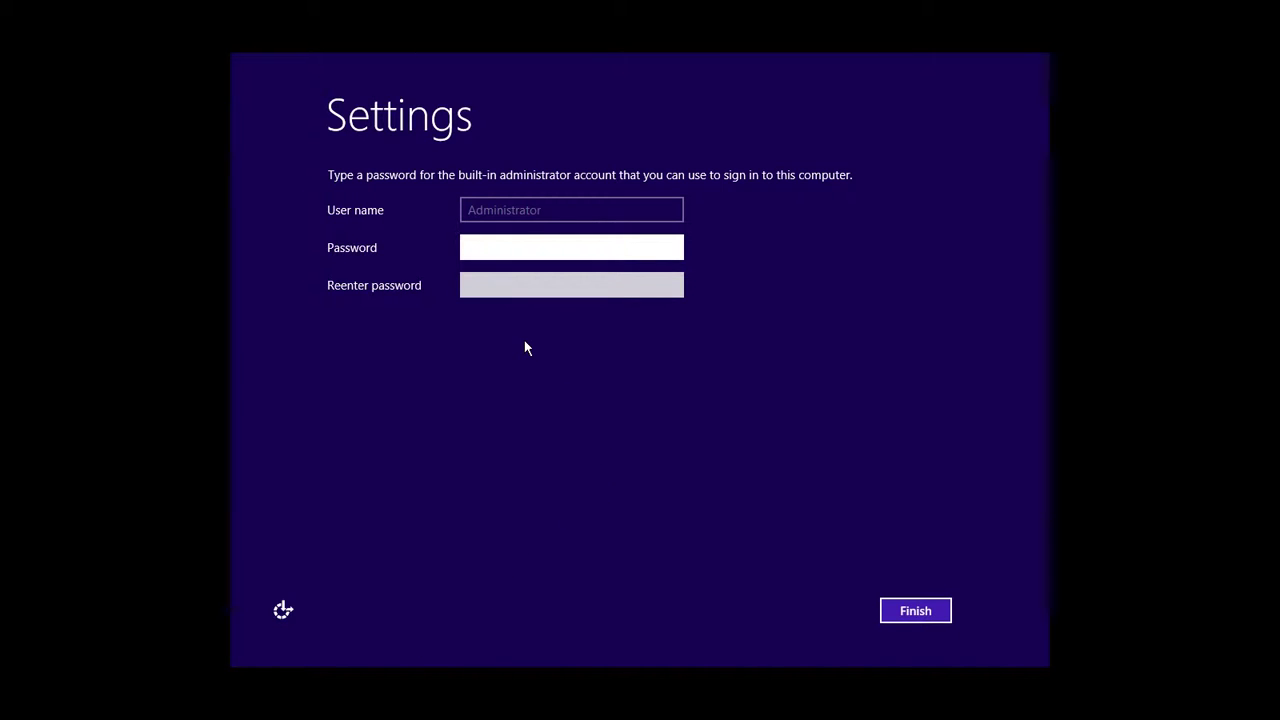
Enter and confirm the mixed-case Administrator password, then finish Windows setup
key(Caps_Lock)
text(PAS)
key(Caps_Lock)
text(sword1)
key(Tab)
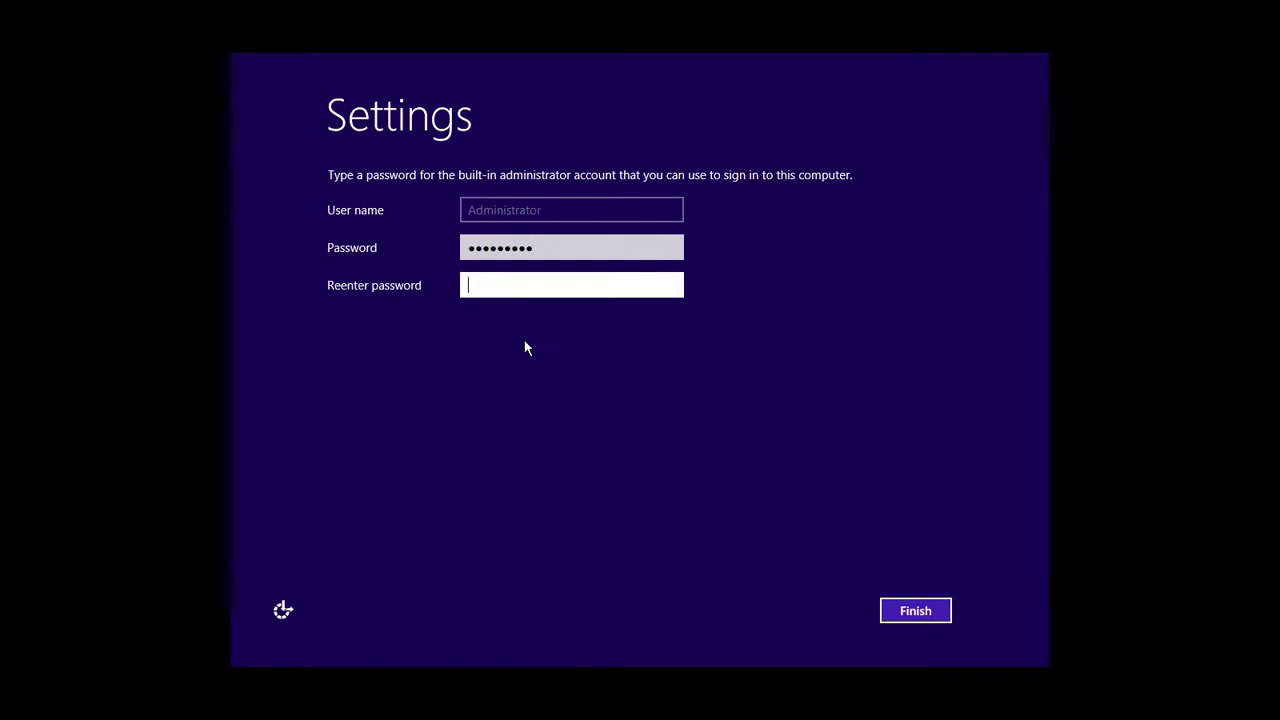
key(Caps_Lock)
text(PAS)
key(Caps_Lock)
text(sword1)
click(890, 606)
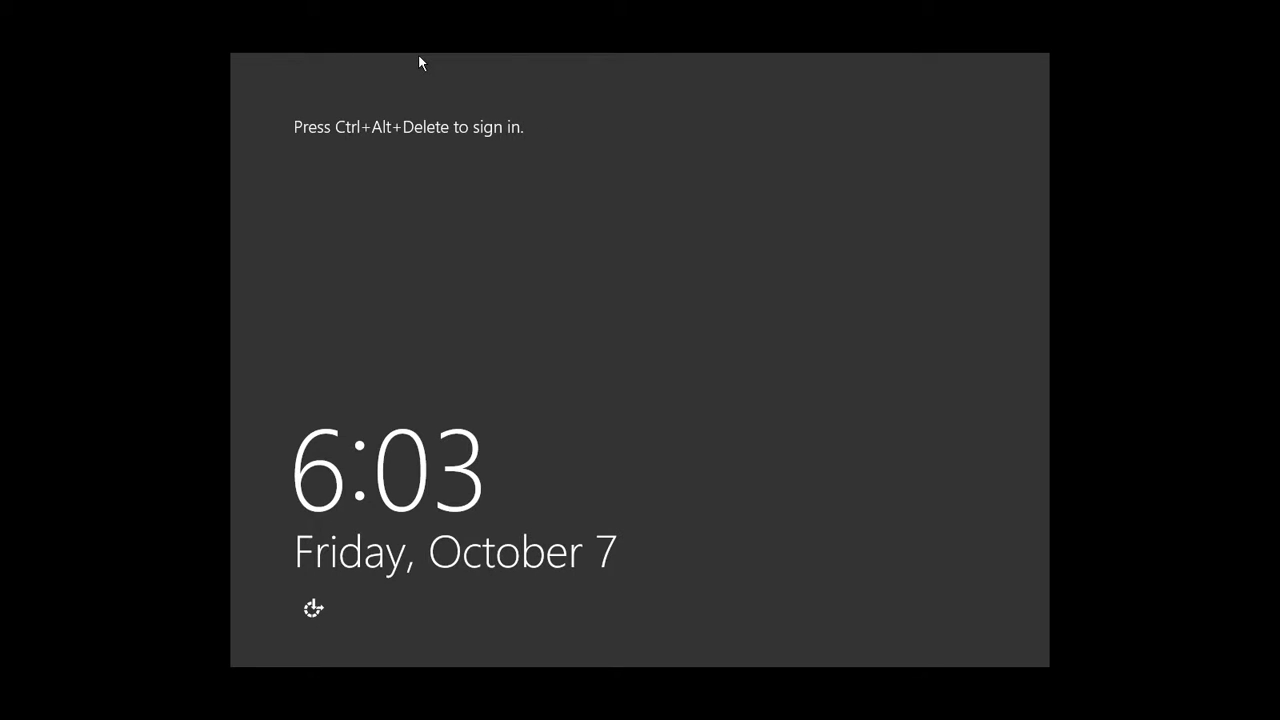
Sign in as Administrator at the lock screen using the new password
key(ctrl+alt+Delete)
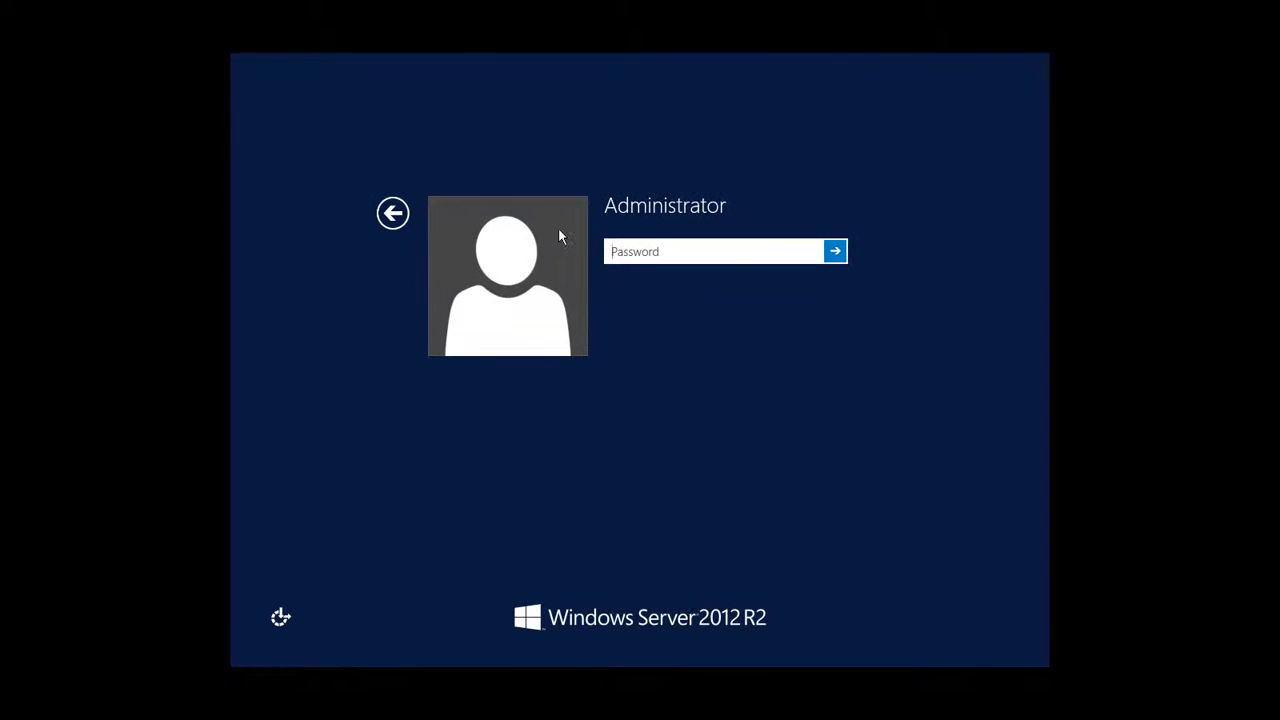
text(•••)
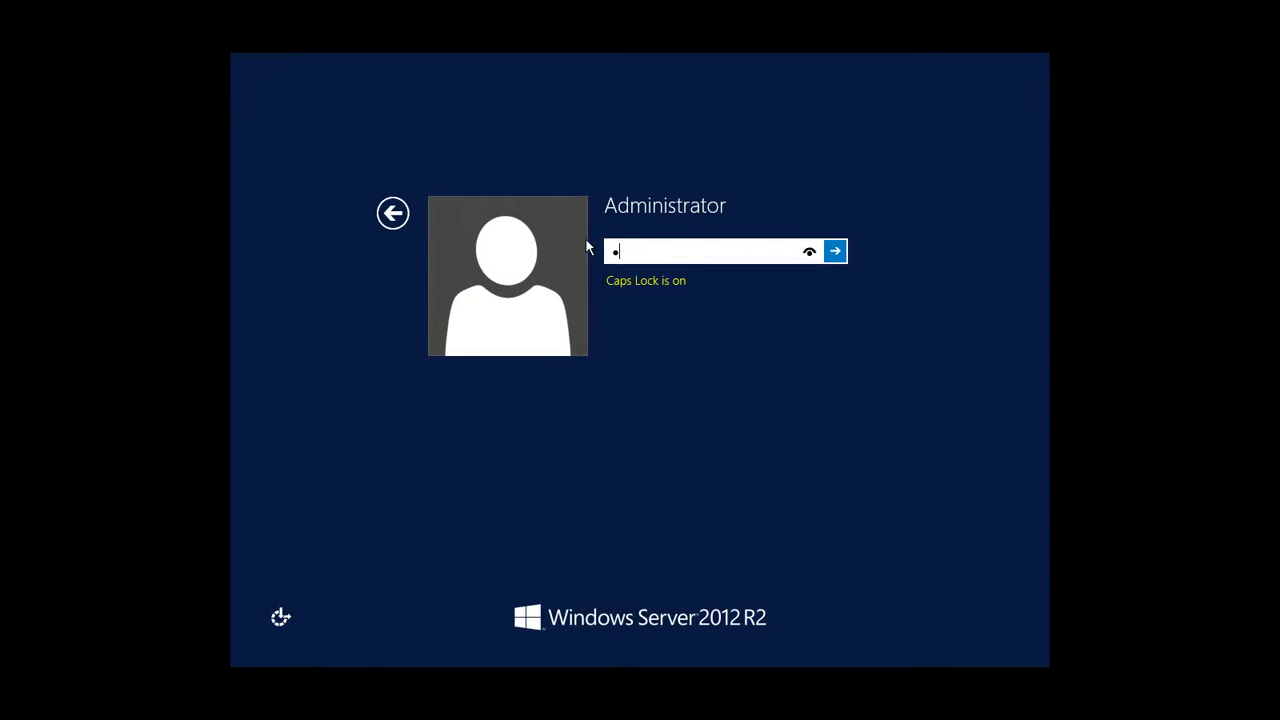
key(Caps_Lock)
text(•••••)
key(Return)
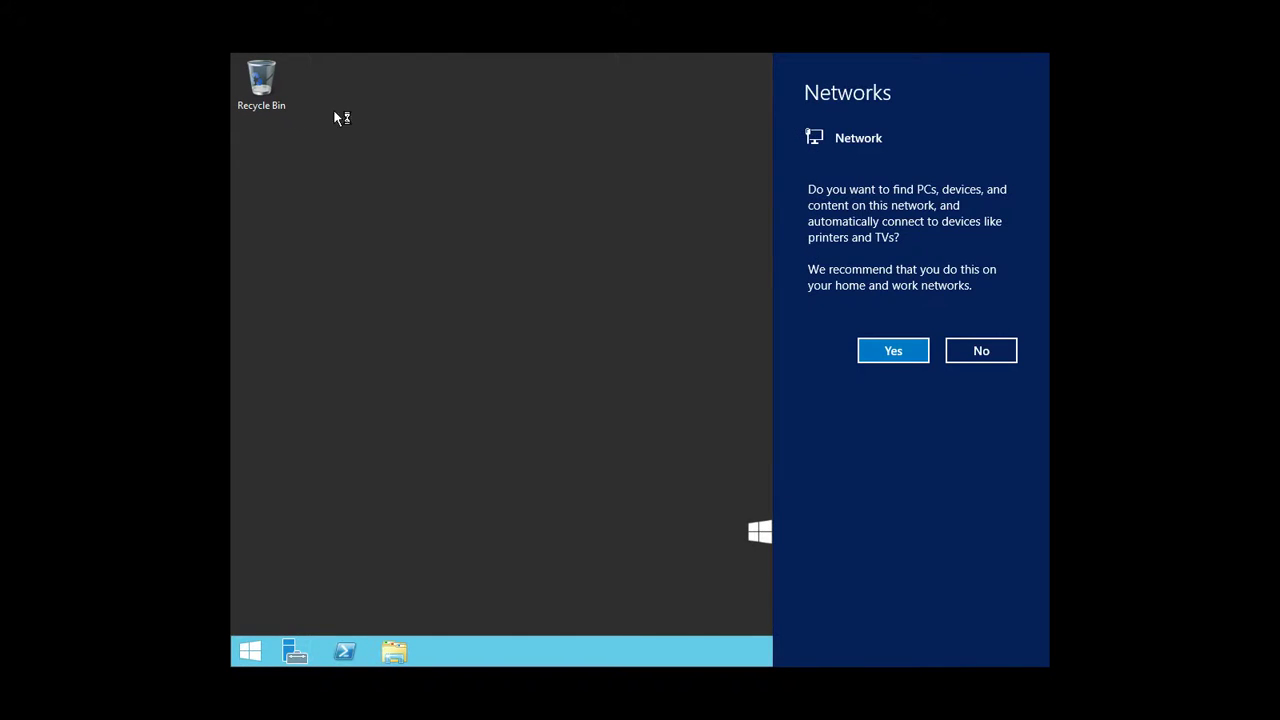
Answer Yes to network discovery so PCs and devices on this network can be found
click(912, 350)
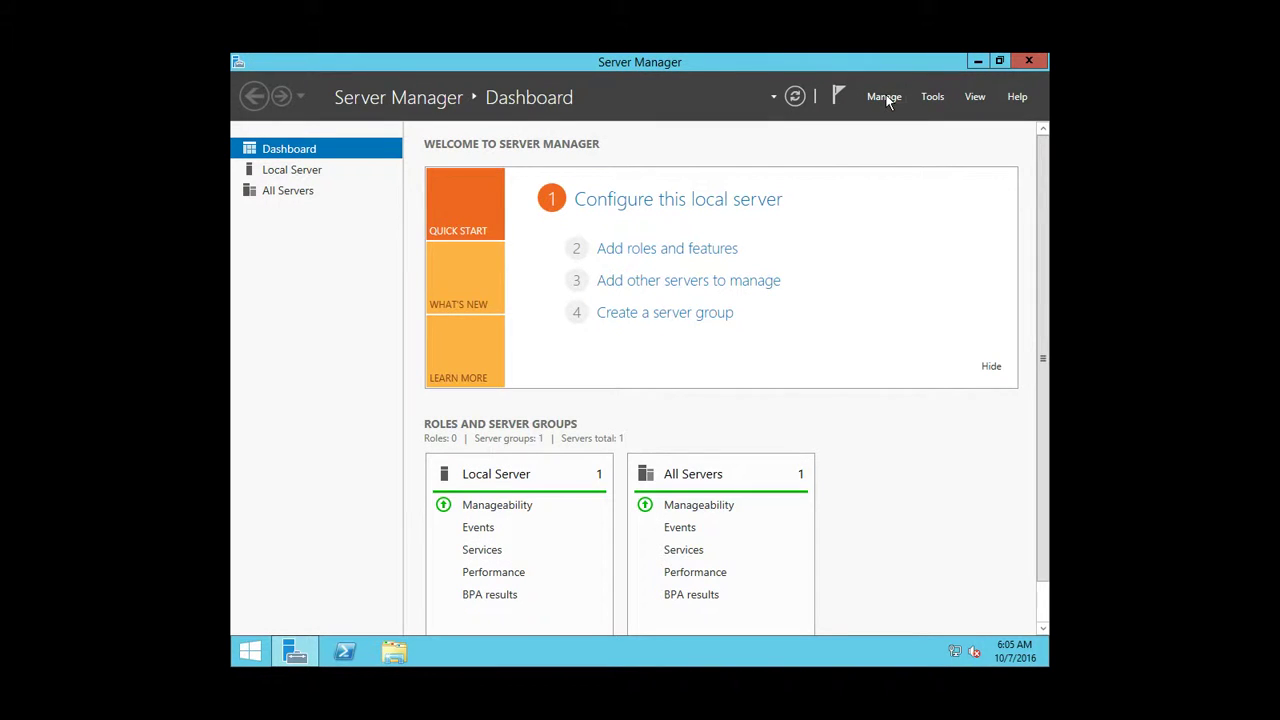
In Server Manager Properties, enable 'Do not start Server Manager automatically at logon'
click(884, 97)
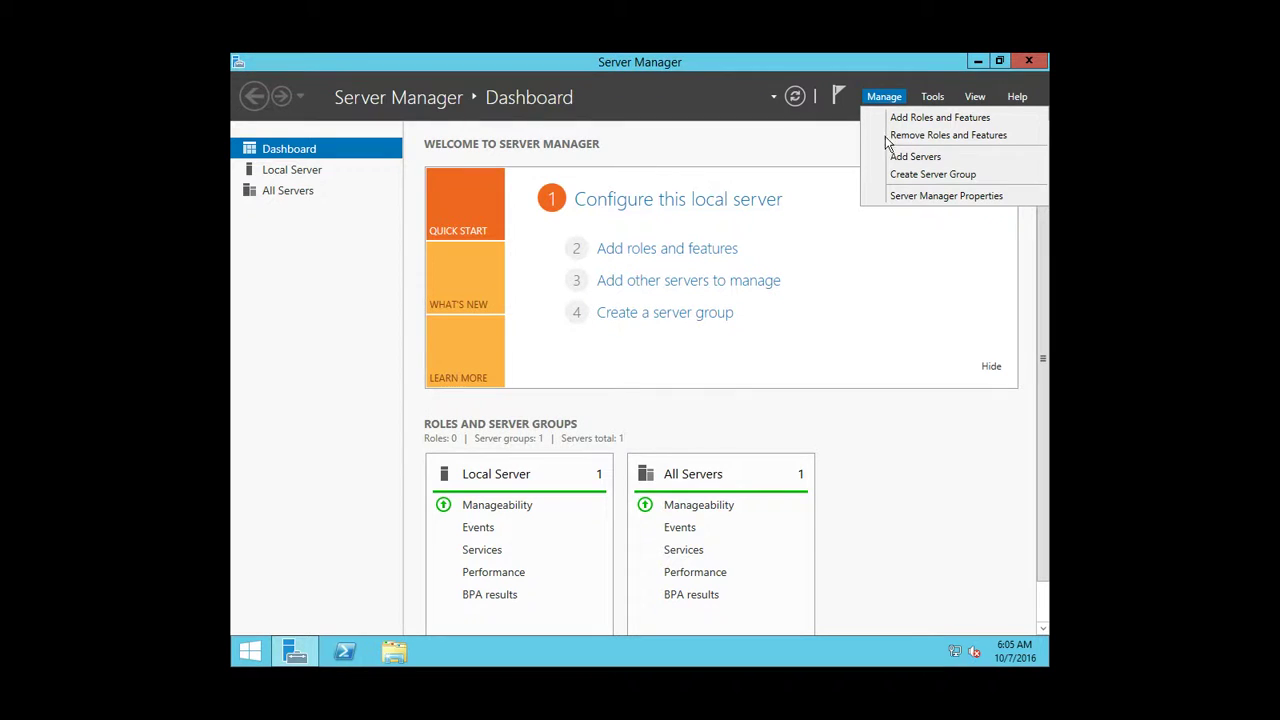
click(903, 197)
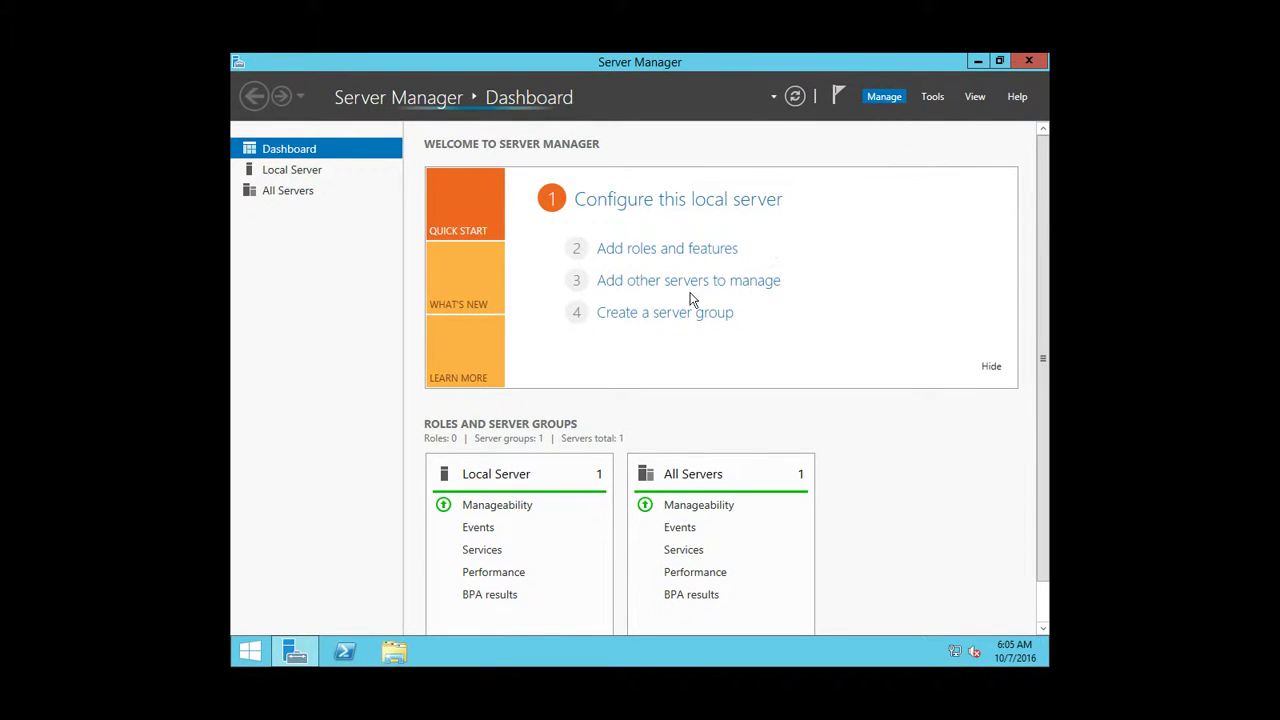
click(563, 381)
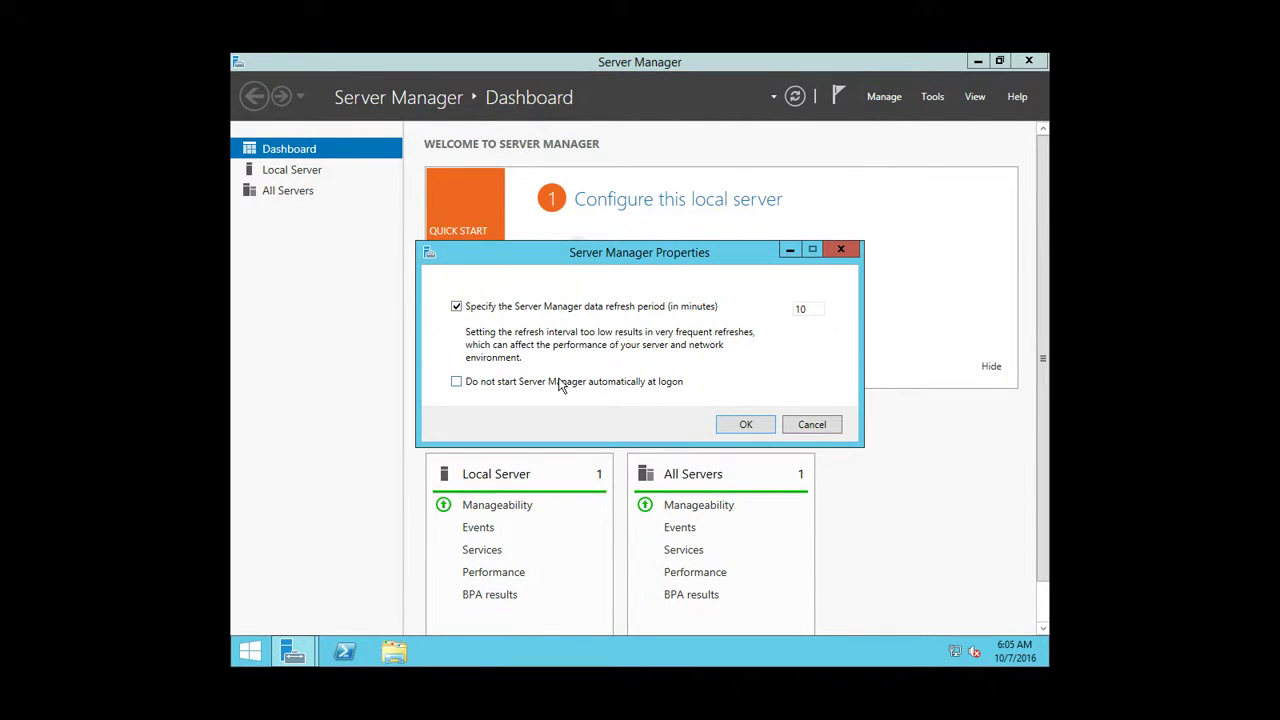
click(753, 424)
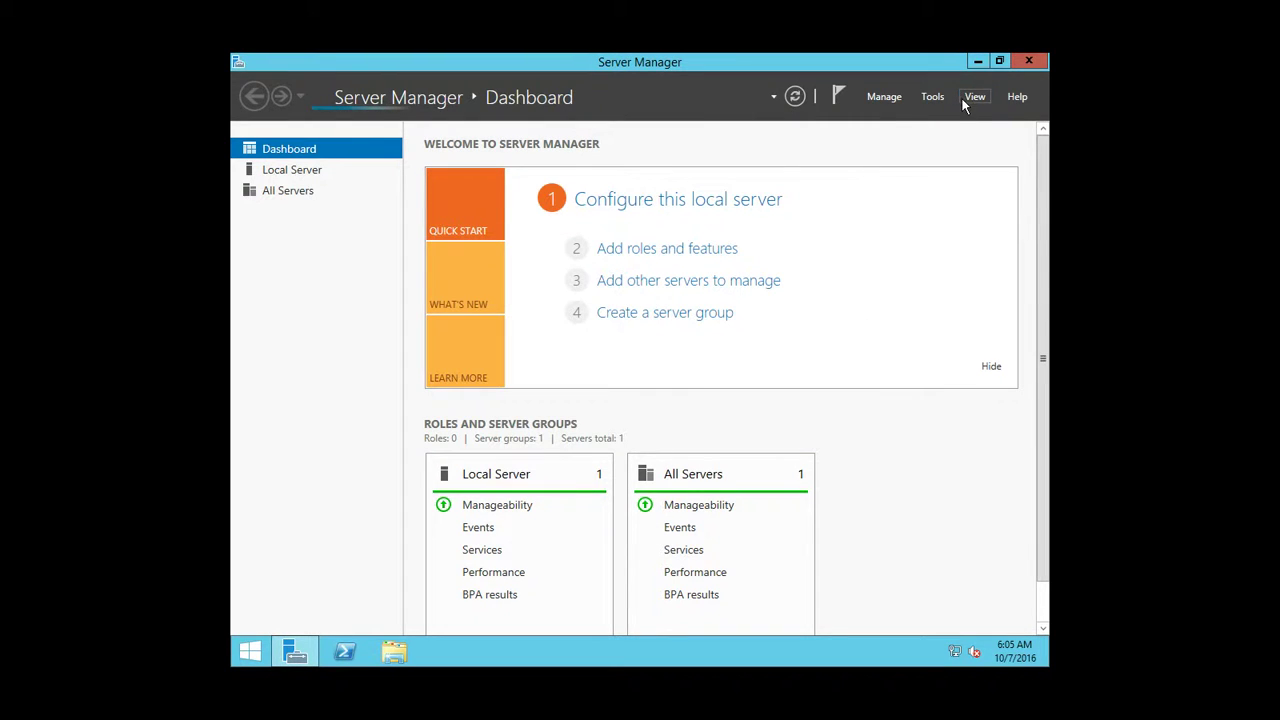
Hide the dashboard's welcome tile and close Server Manager
click(963, 101)
click(921, 234)
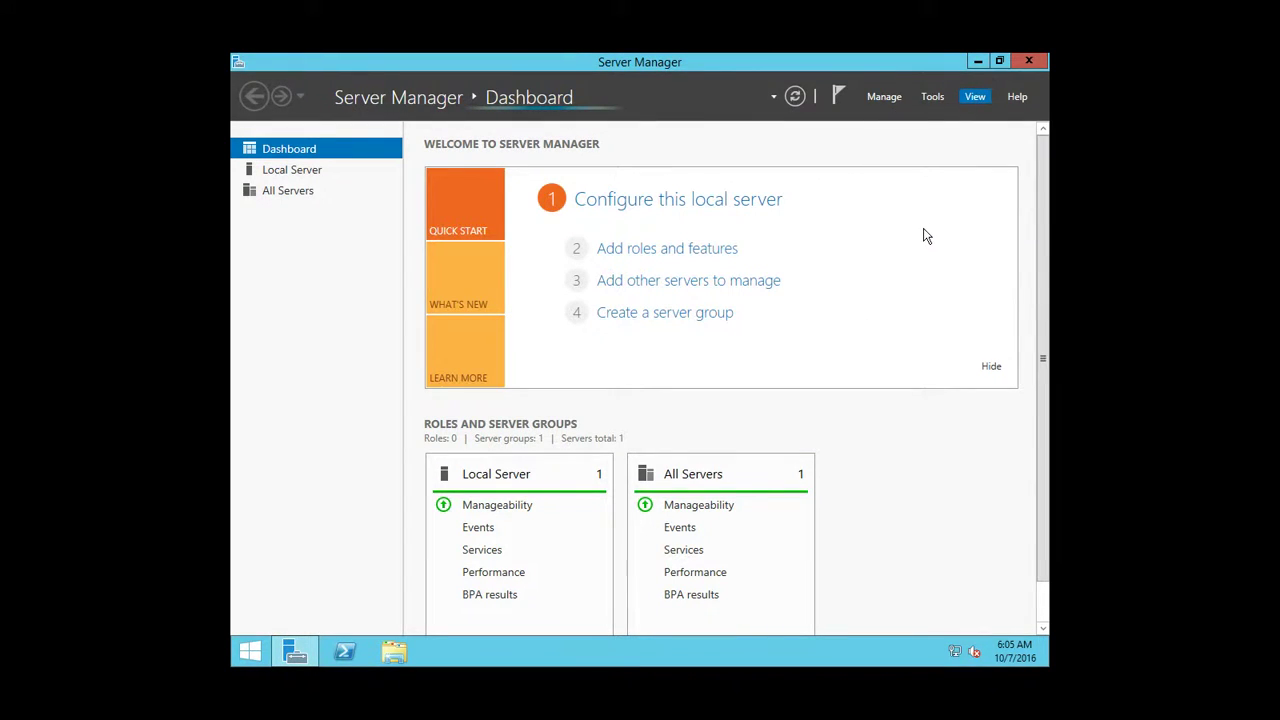
click(1031, 63)
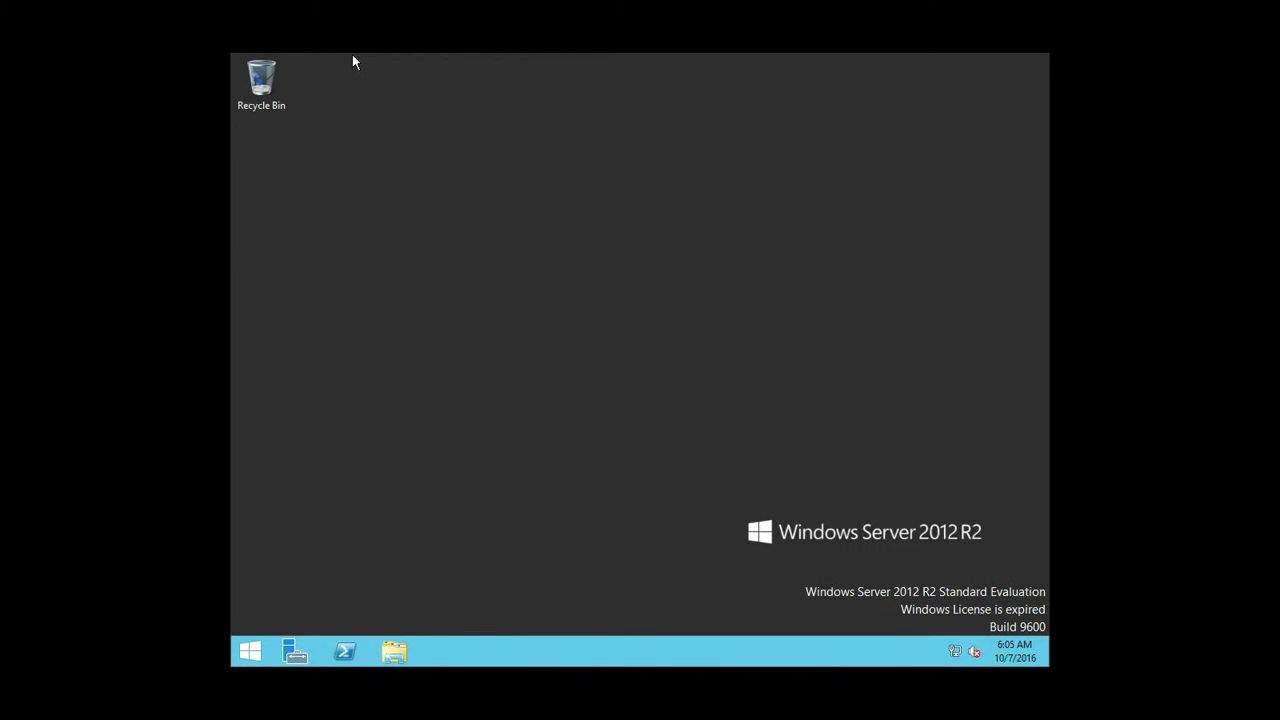
In This PC, rename the Local Disk (C:) drive to '12'
key(super+e)
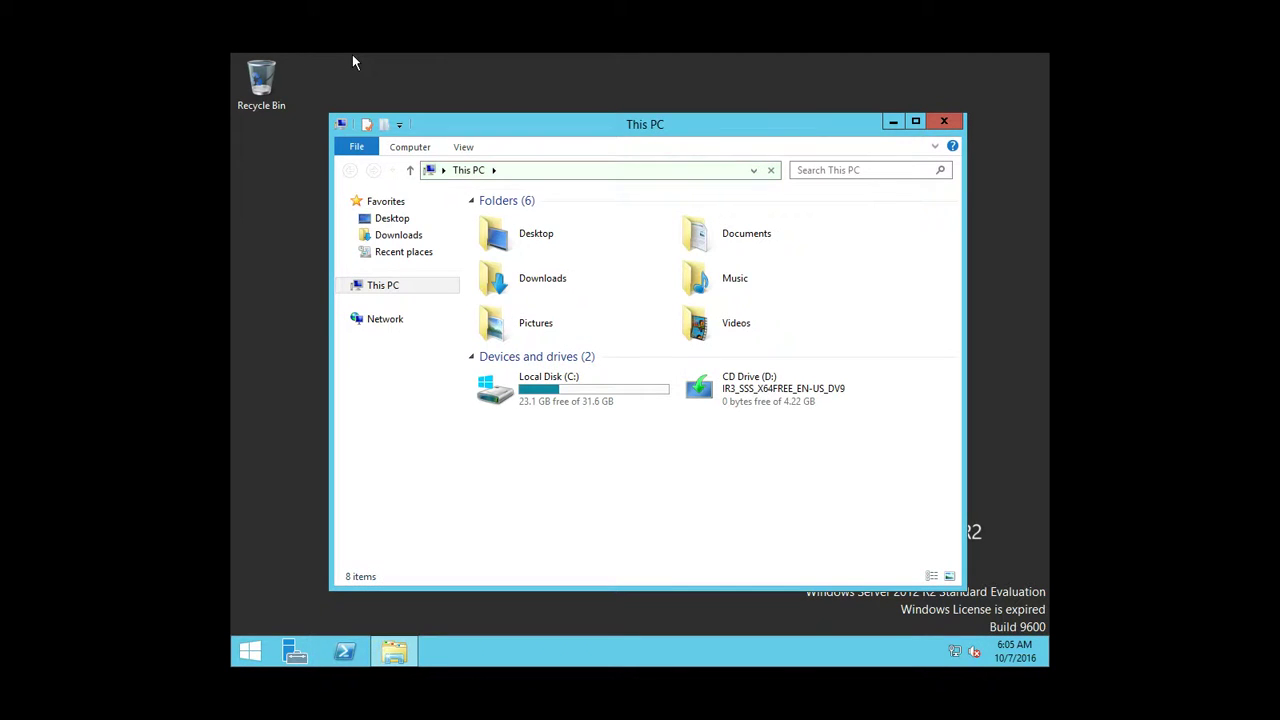
click(543, 387)
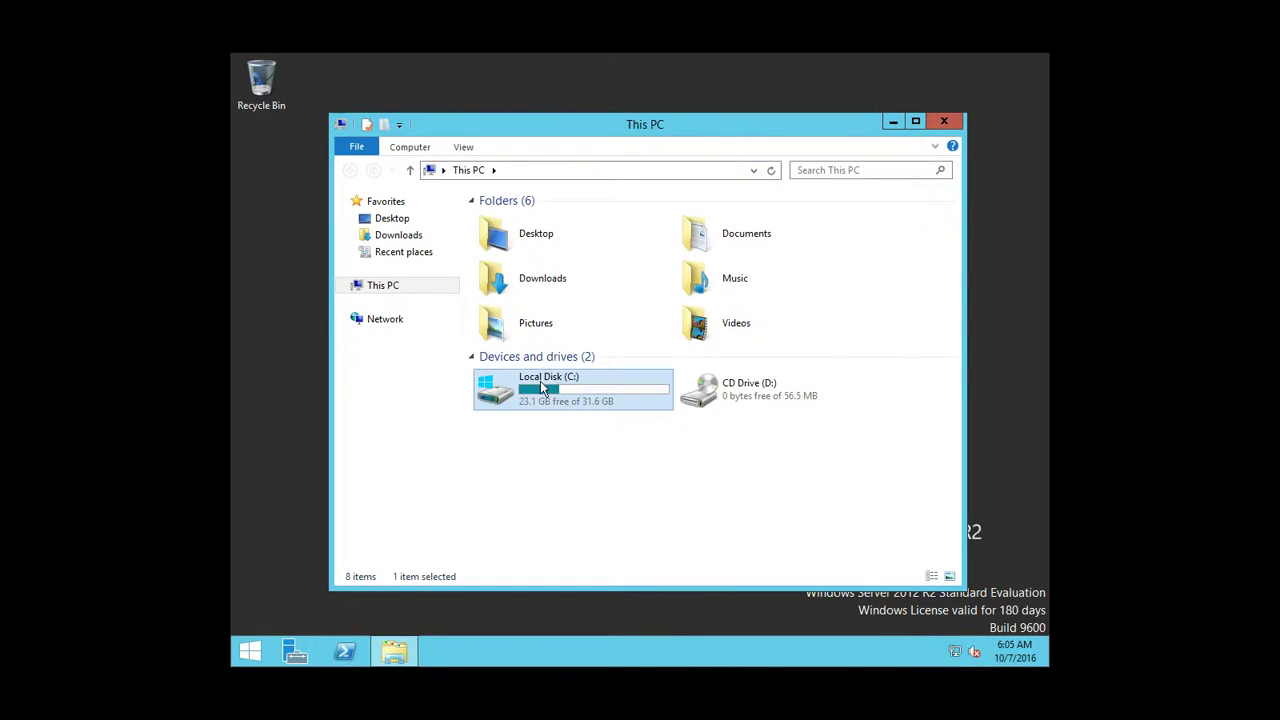
click(543, 385)
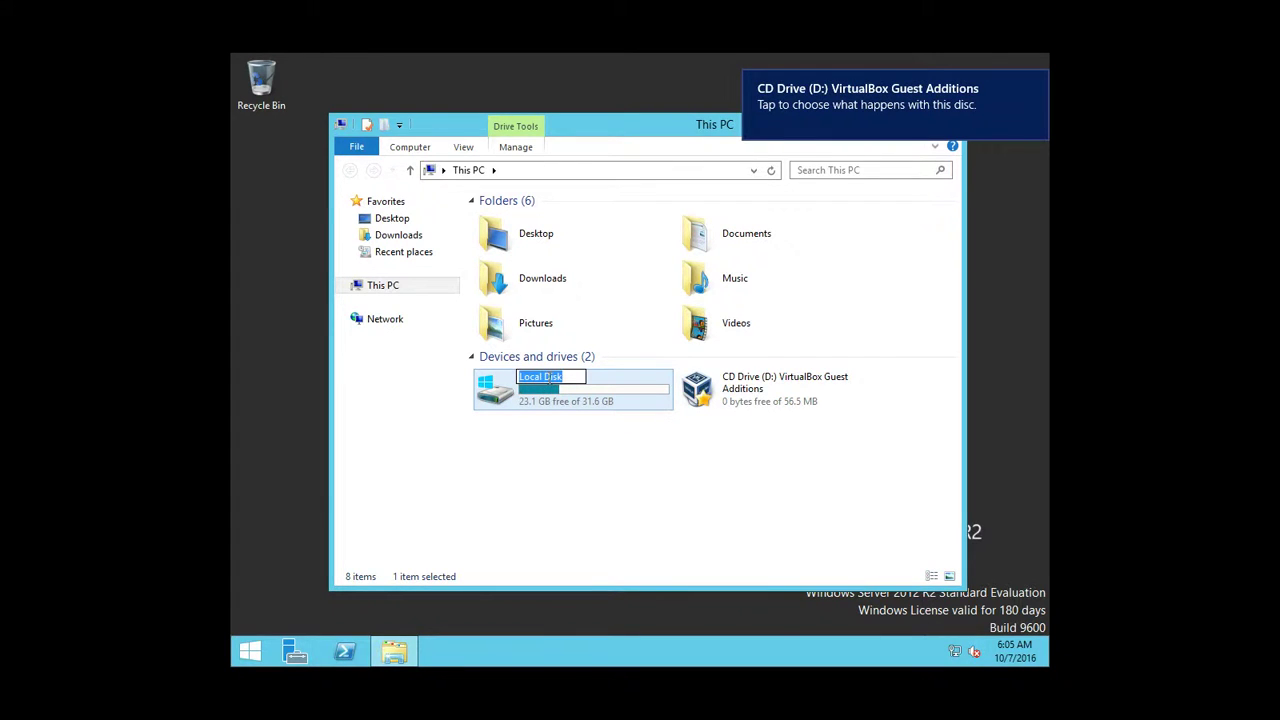
text(12)
key(Return)
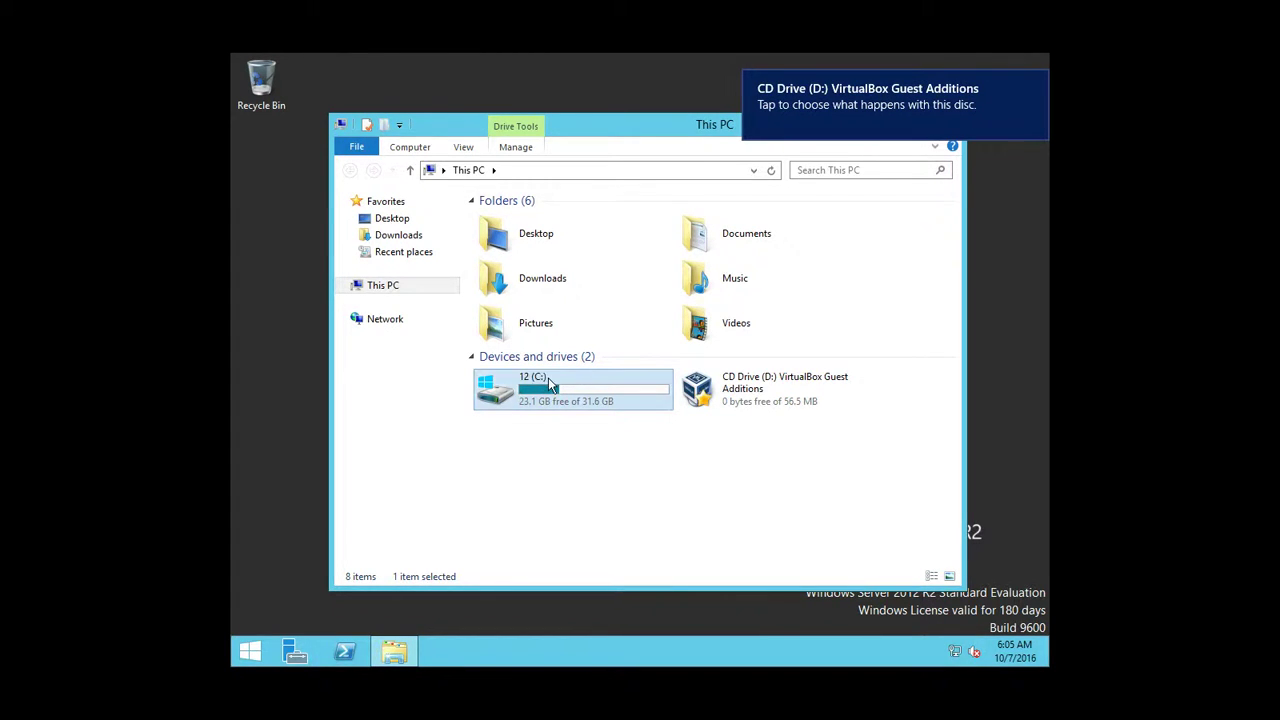
Check the 12 (C:) drive, then launch Guest Additions setup from CD Drive (D:)
double_click(549, 385)
key(alt+Left)
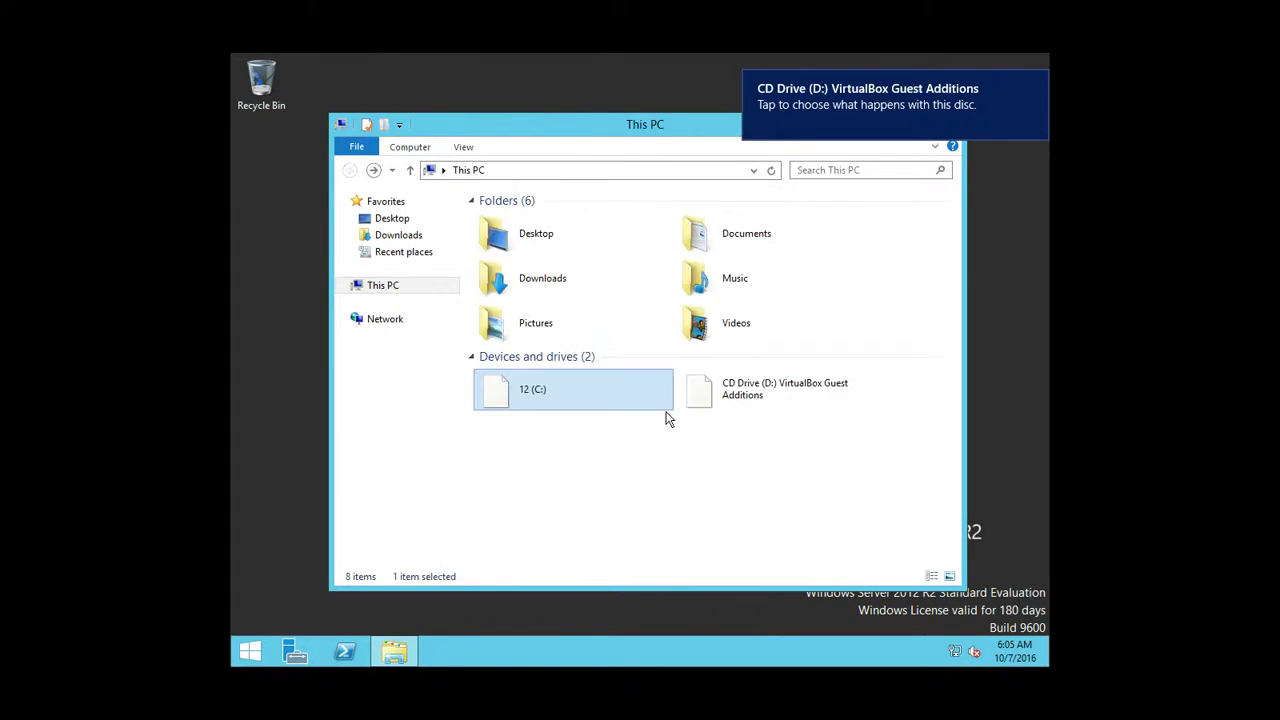
click(759, 398)
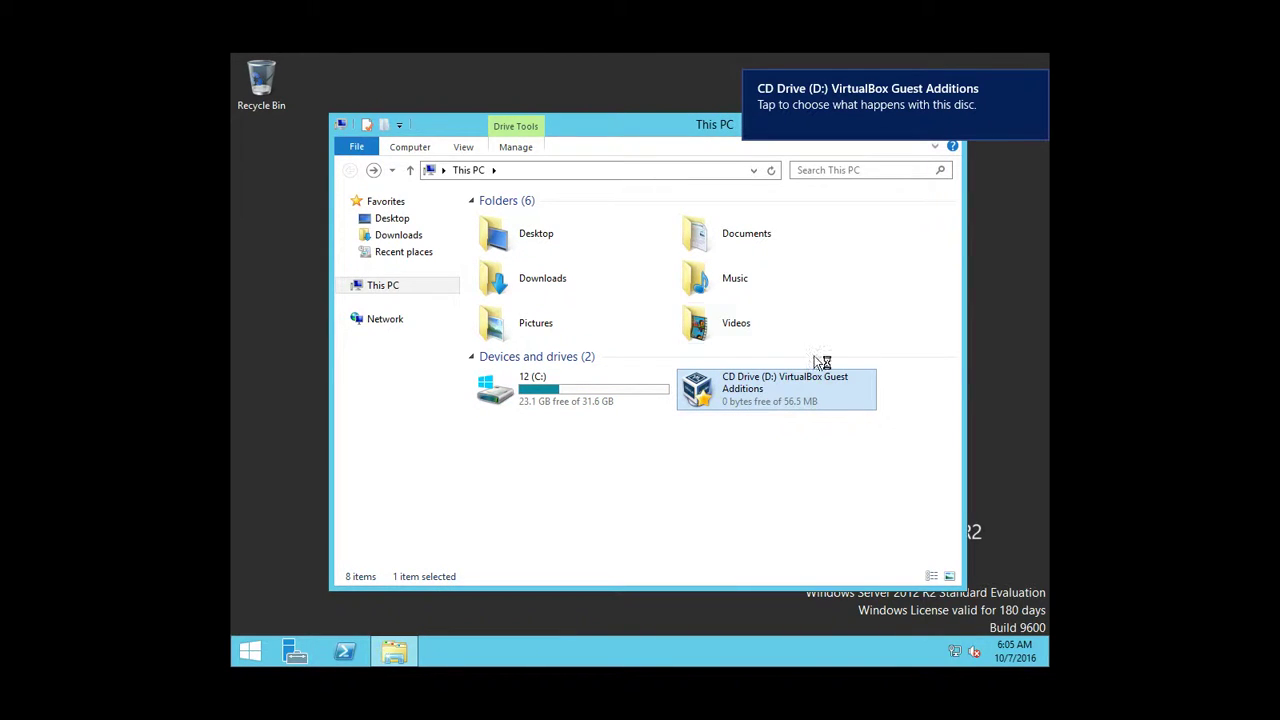
click(1037, 83)
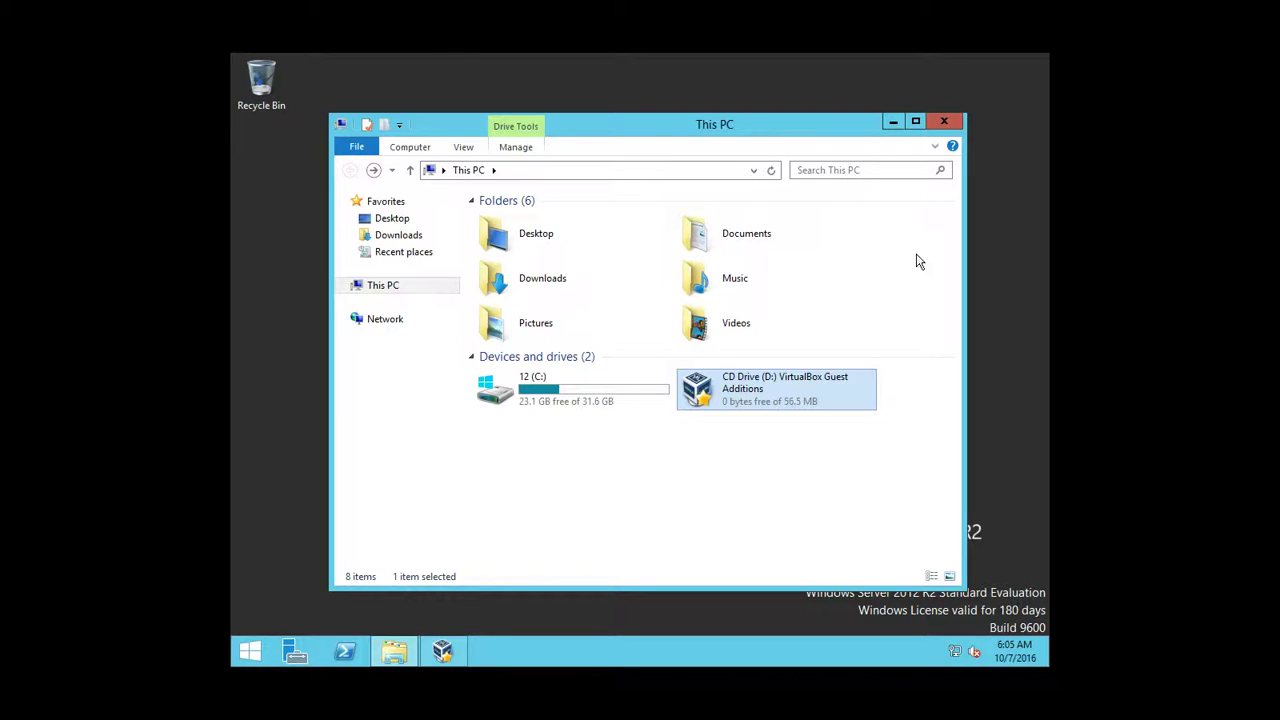
Install Guest Additions 5.1.6 with default location and components, approving the Oracle driver
mouse_move(437, 663)
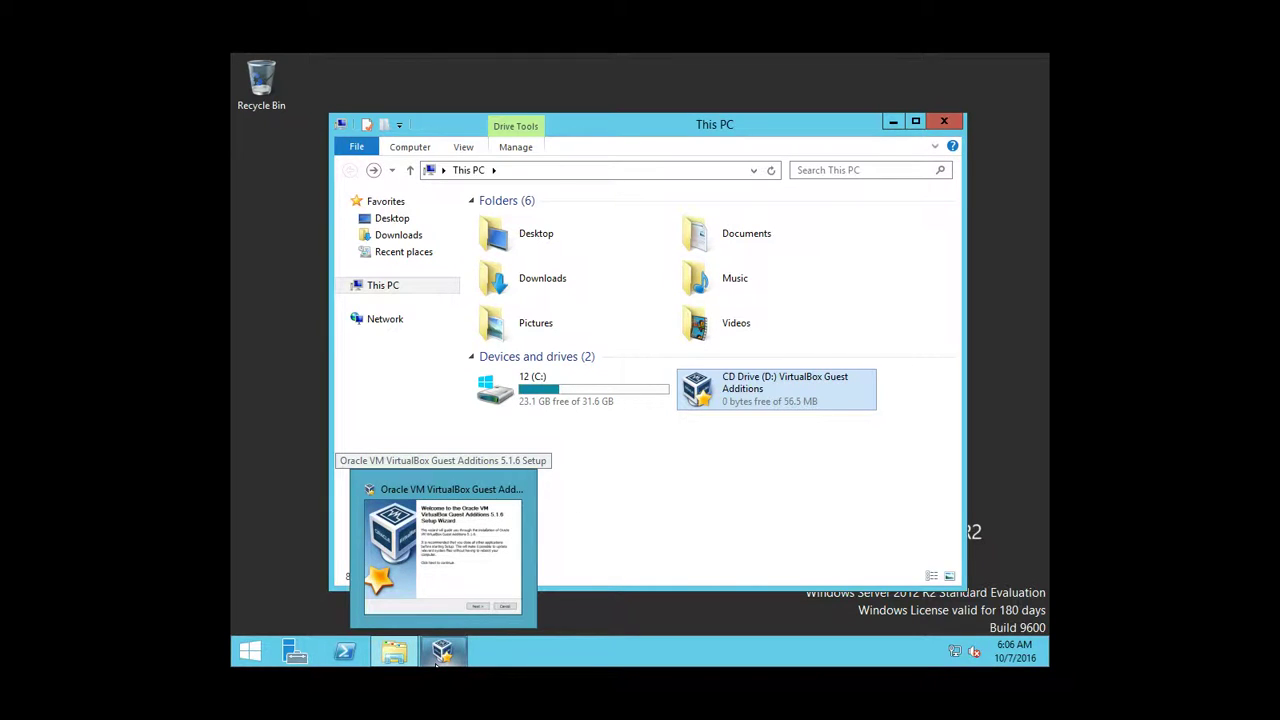
click(410, 600)
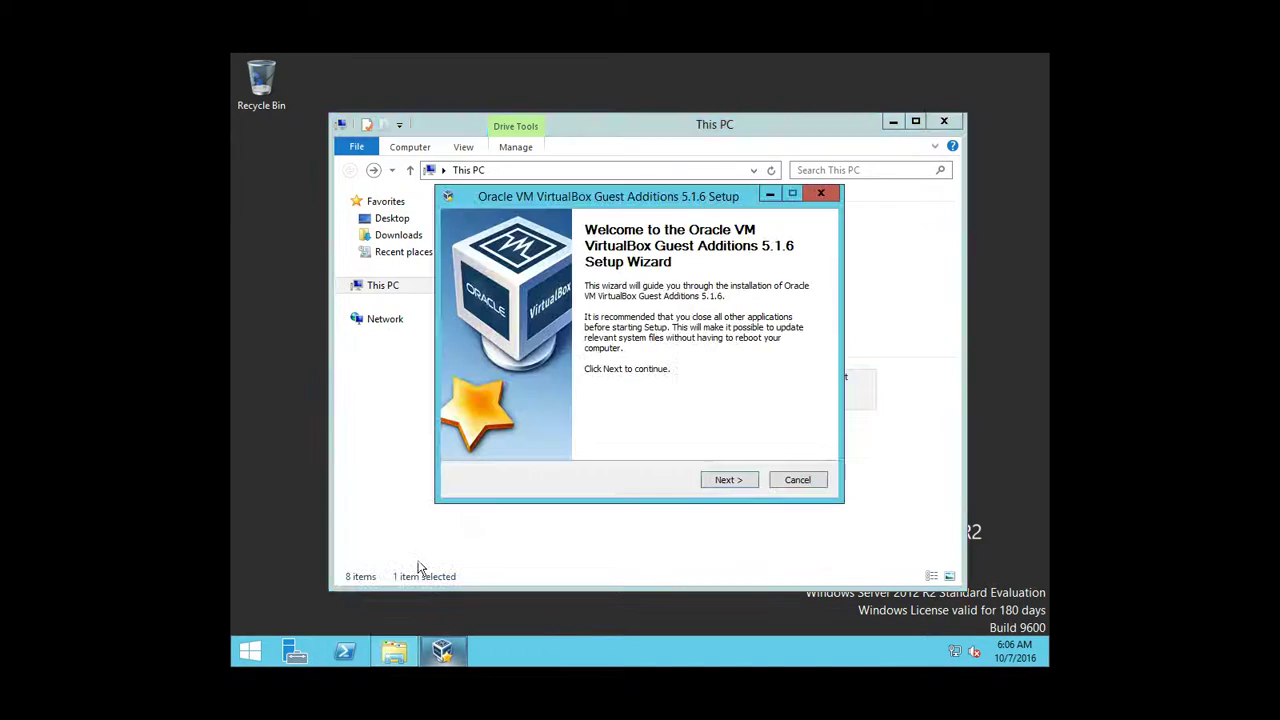
click(715, 475)
click(719, 474)
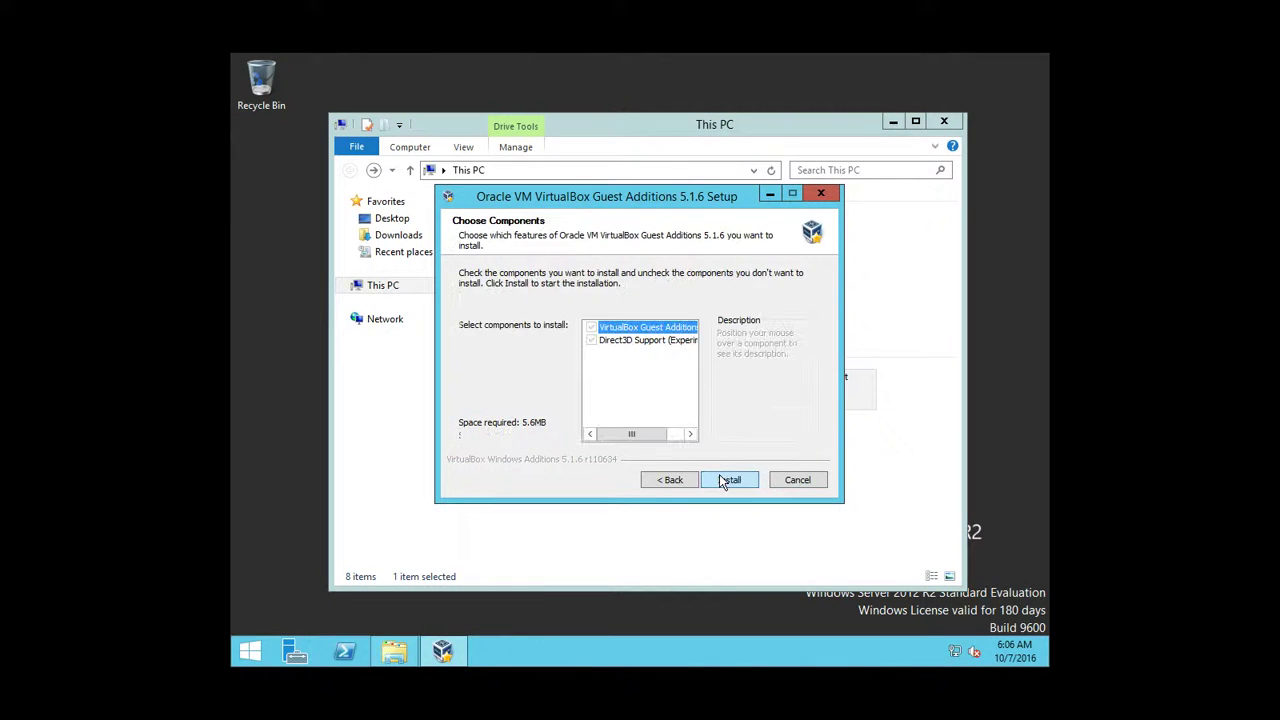
click(719, 474)
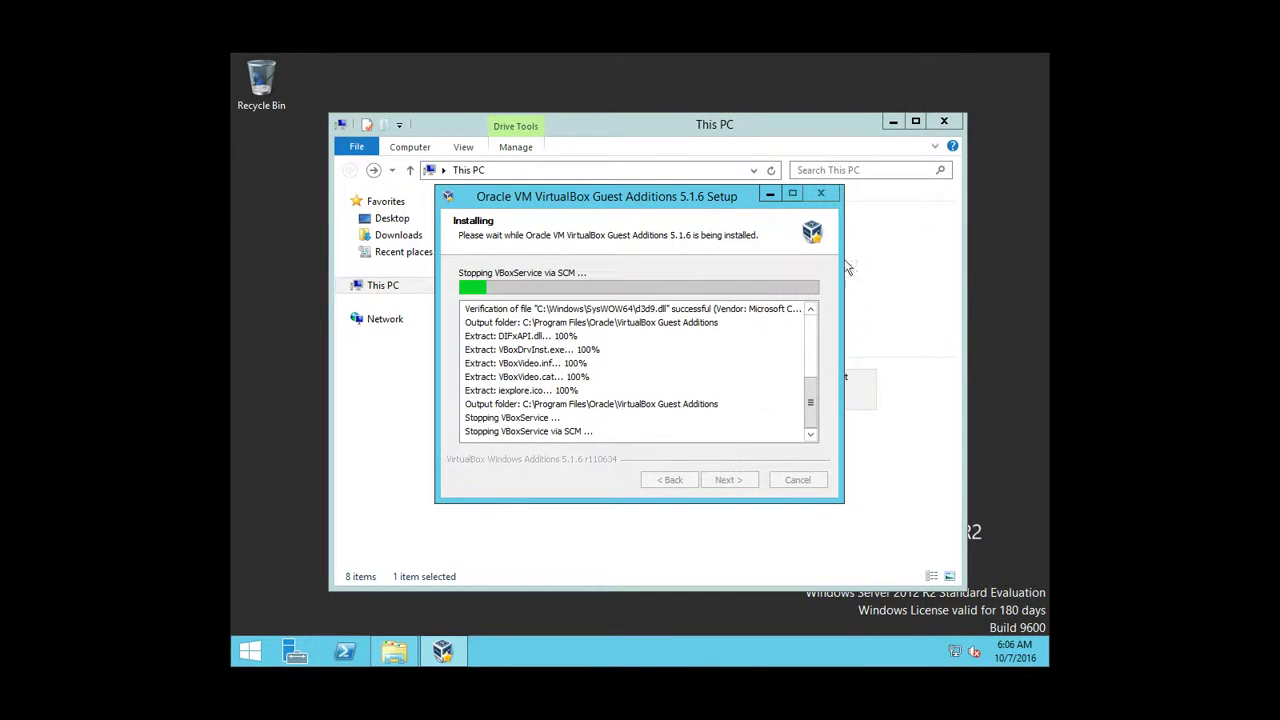
click(943, 121)
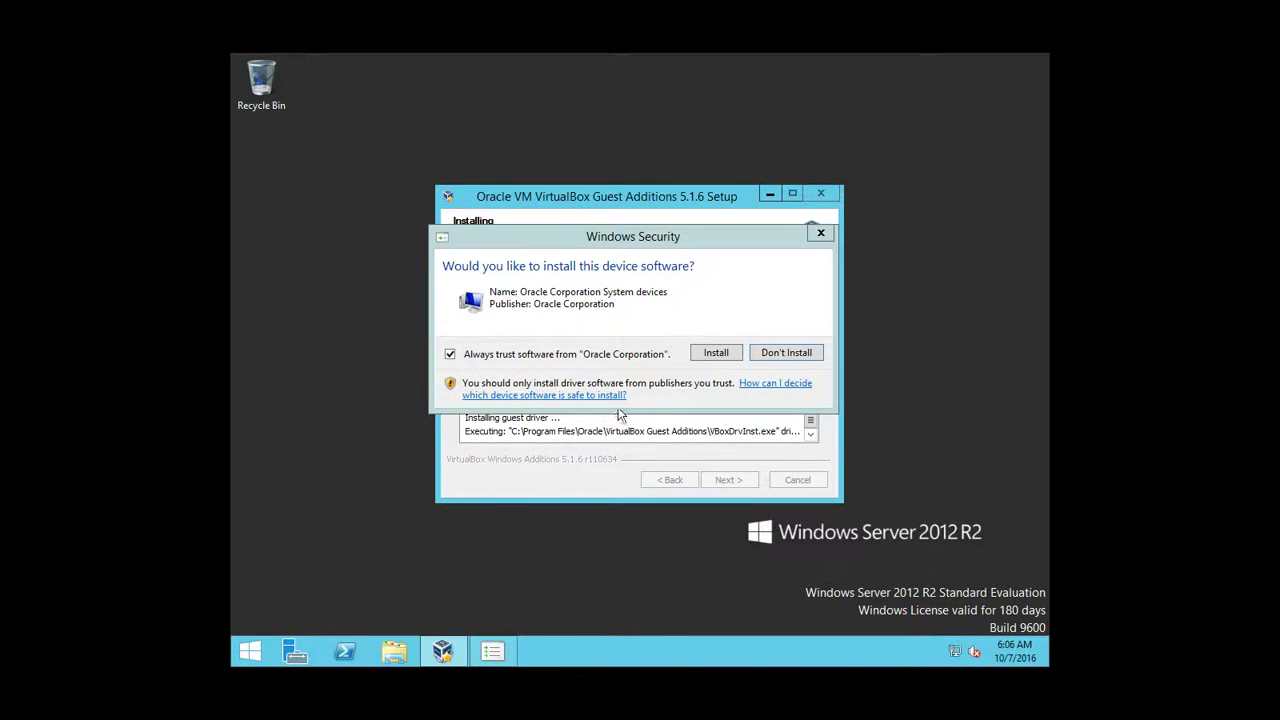
click(716, 353)
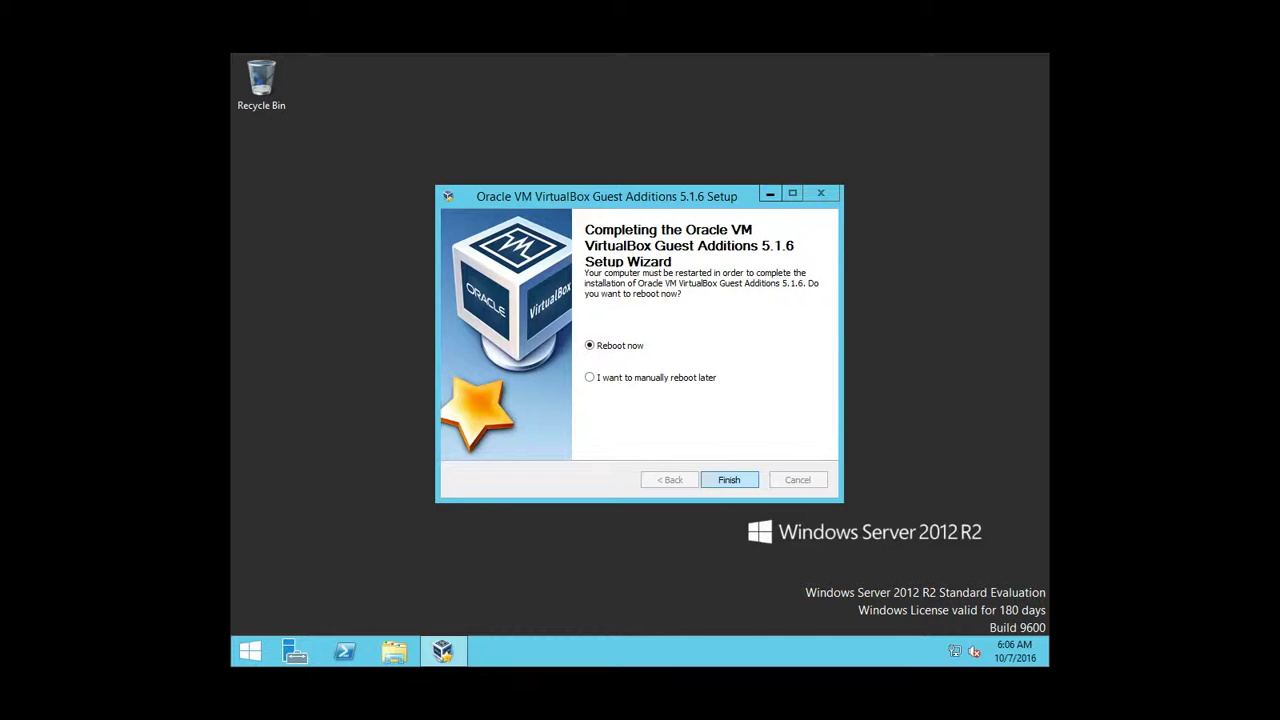
Finish the Guest Additions setup with 'Reboot now' selected to restart the server
key(Return)
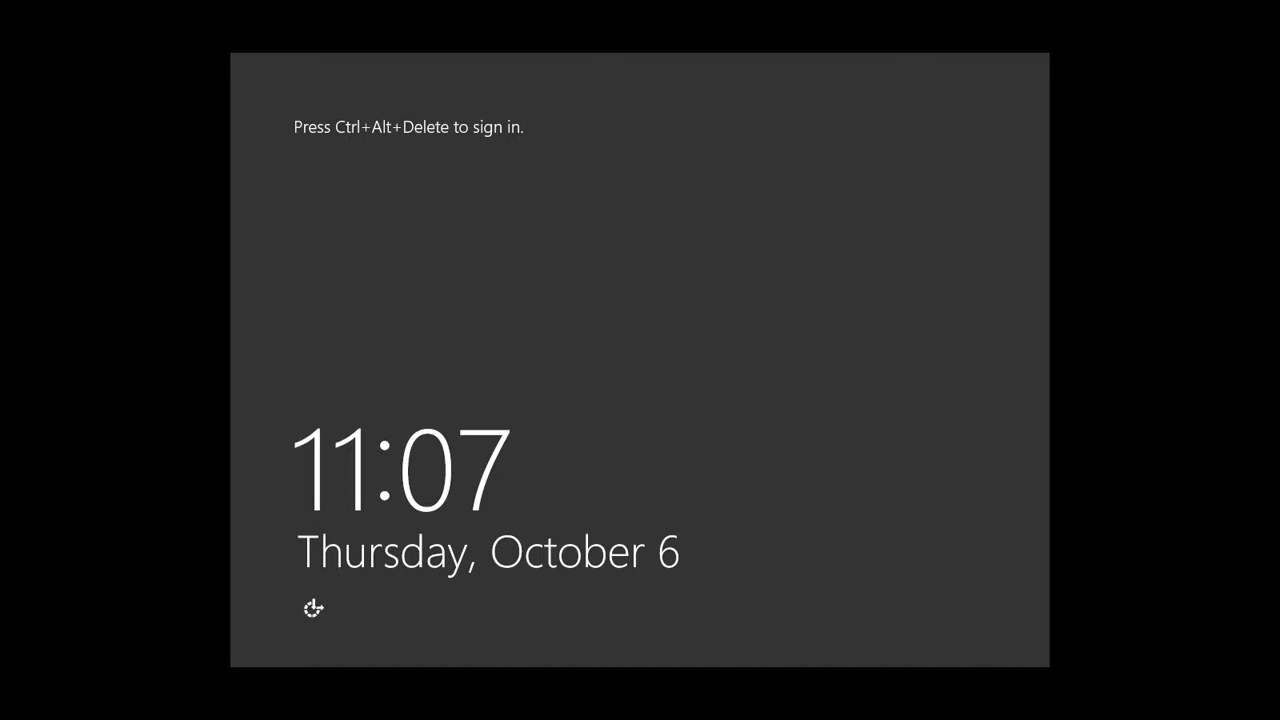
Sign back in as Administrator with the password after the reboot
key(ctrl+alt+Delete)
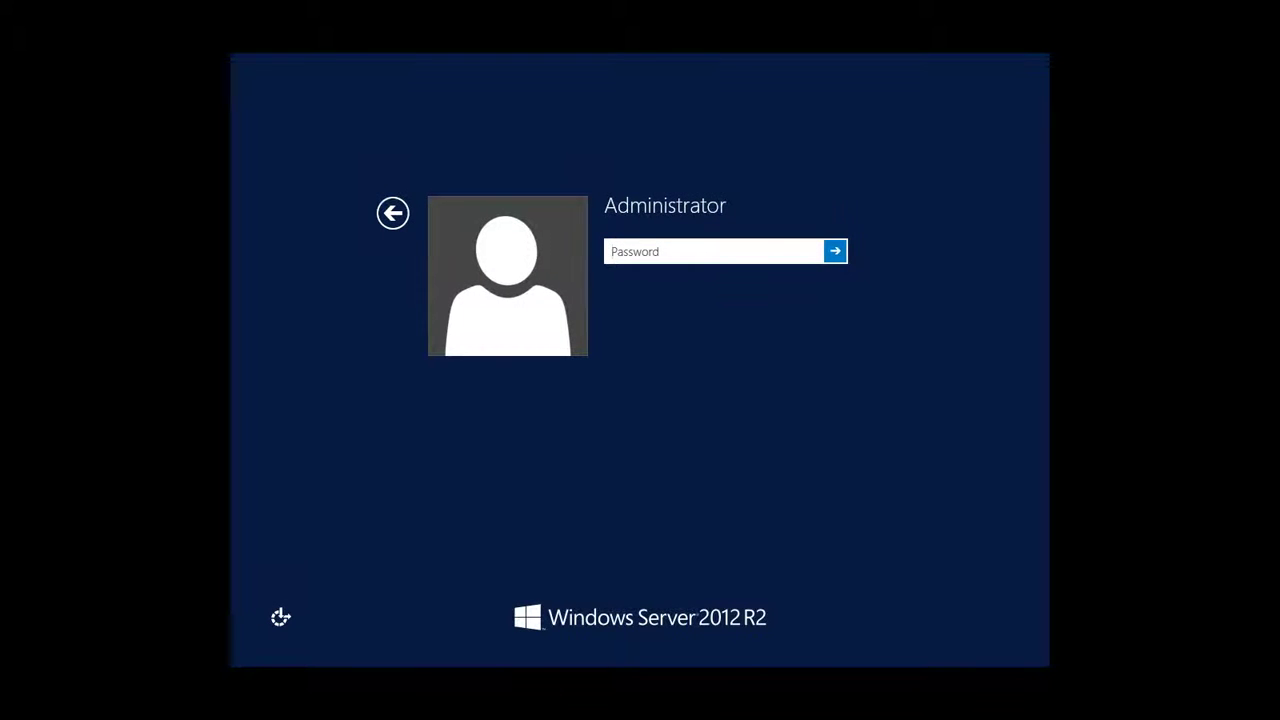
key(Caps_Lock)
text(•••)
key(Caps_Lock)
text(••••••)
key(Return)
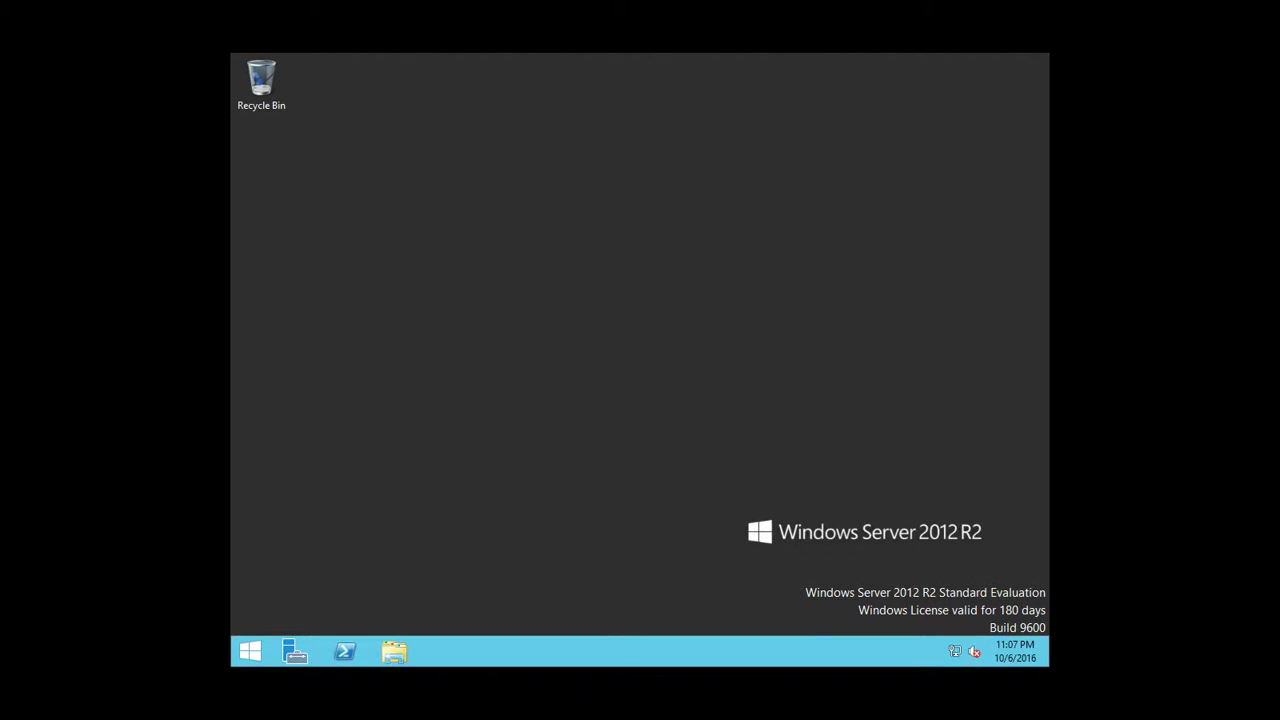
Check Screen resolution from the desktop menu until it shows 1600 × 795
right_click(525, 320)
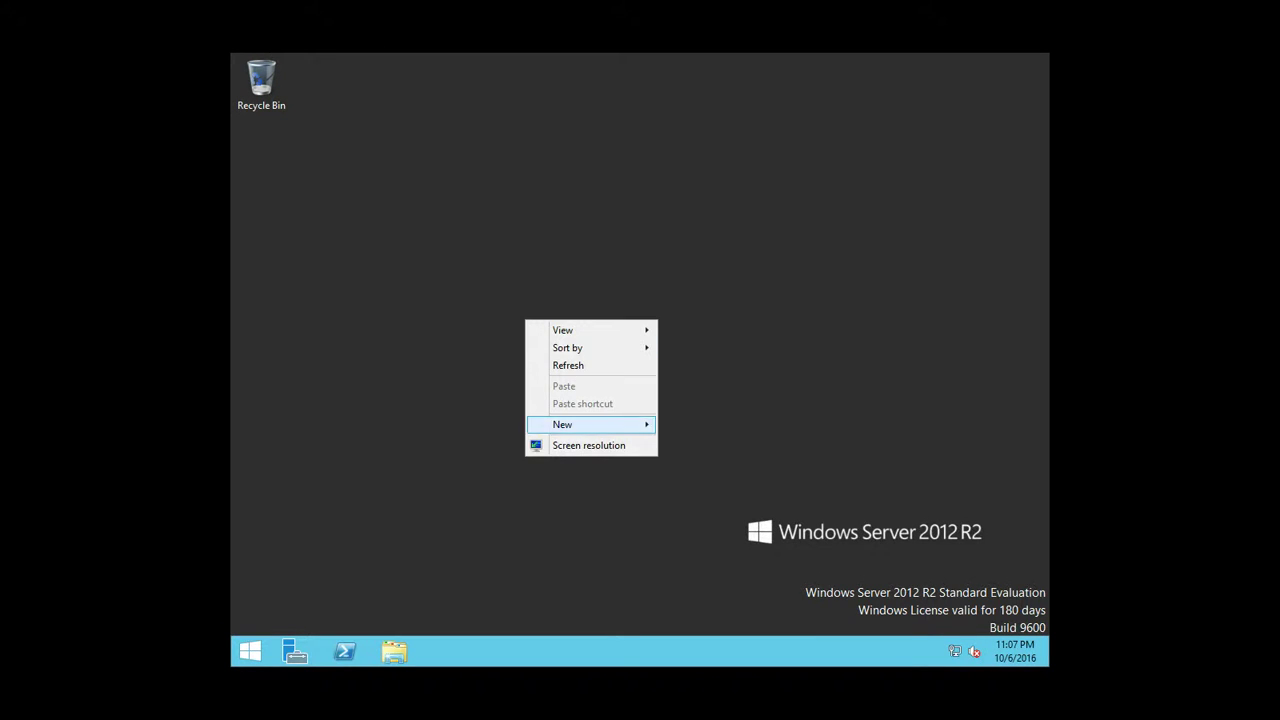
click(570, 446)
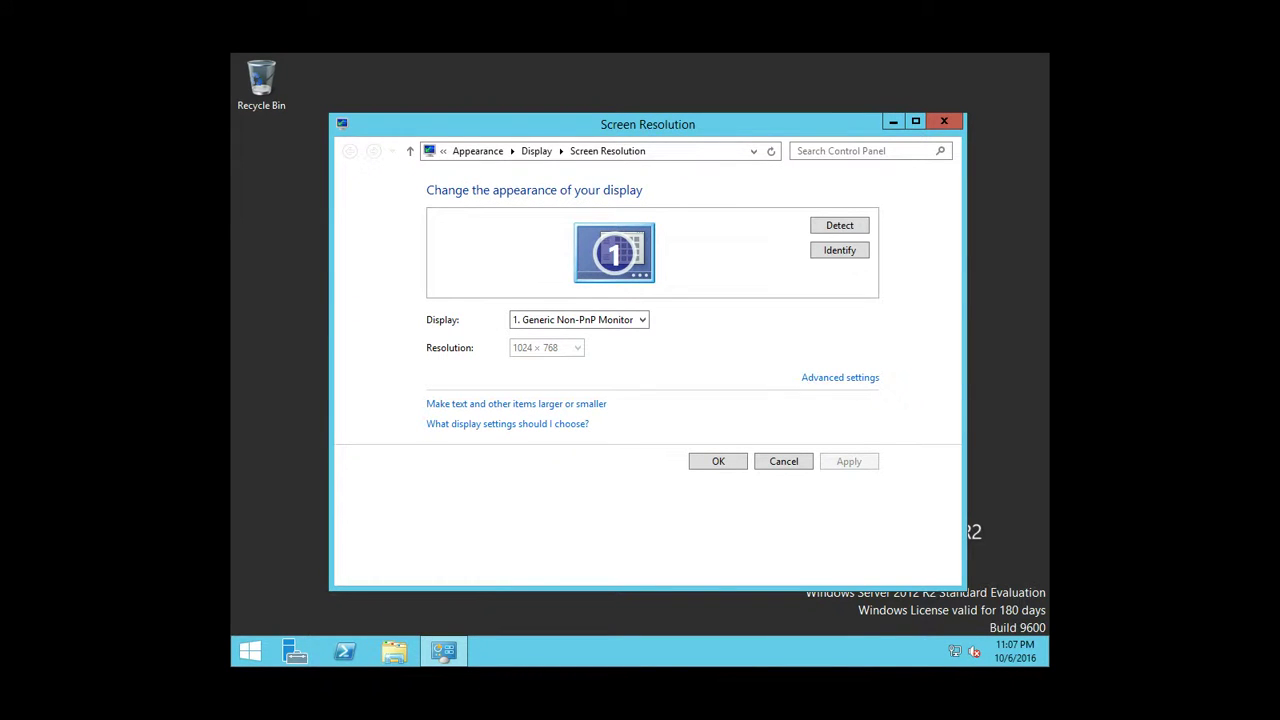
key(Escape)
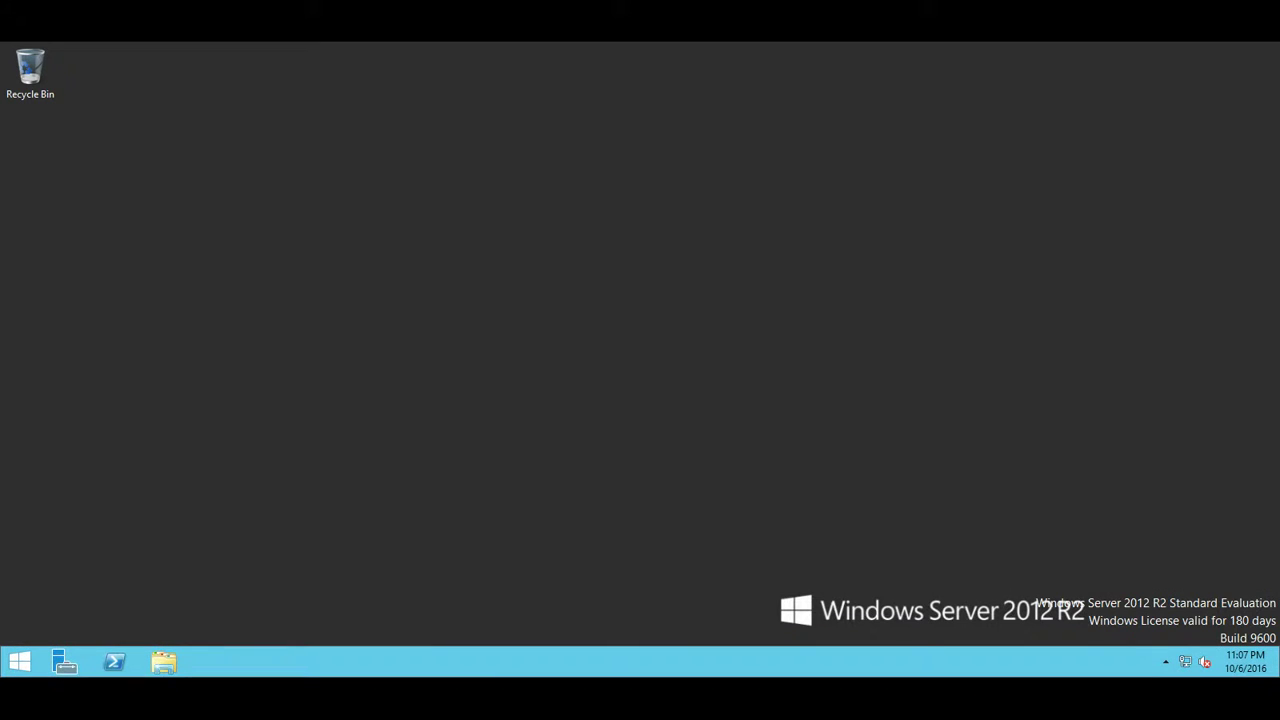
right_click(393, 293)
click(440, 418)
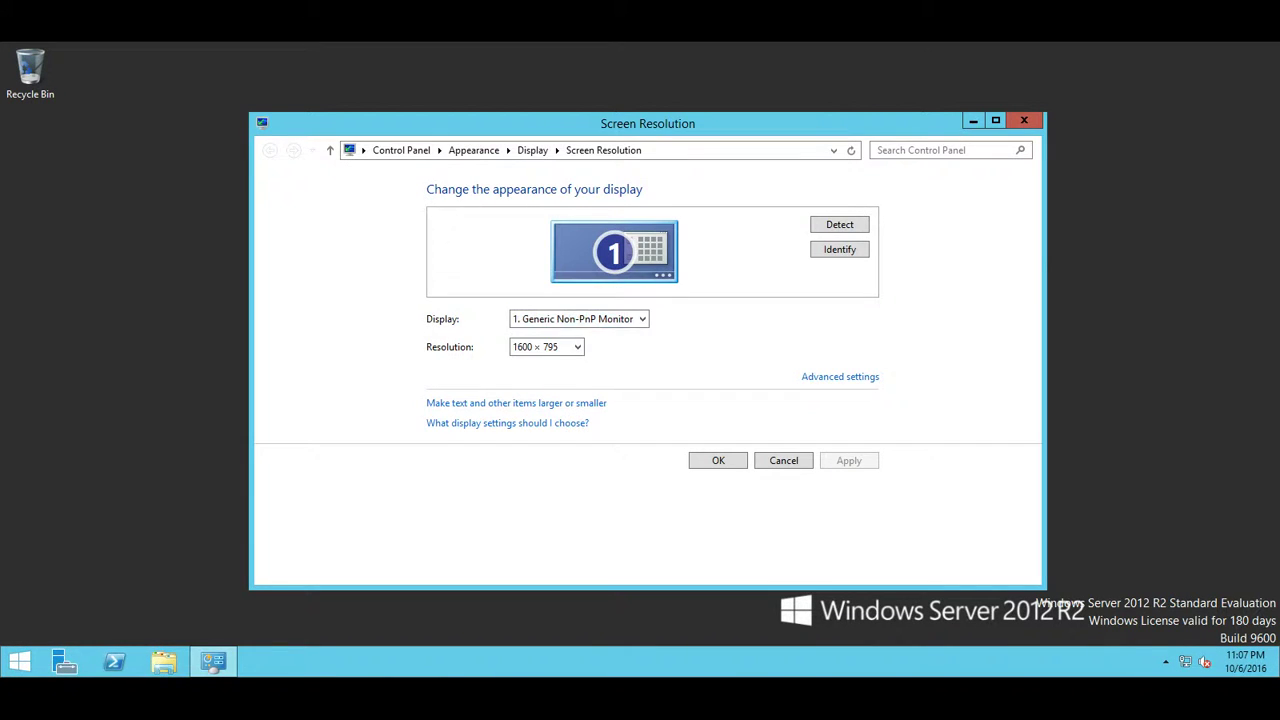
key(Escape)
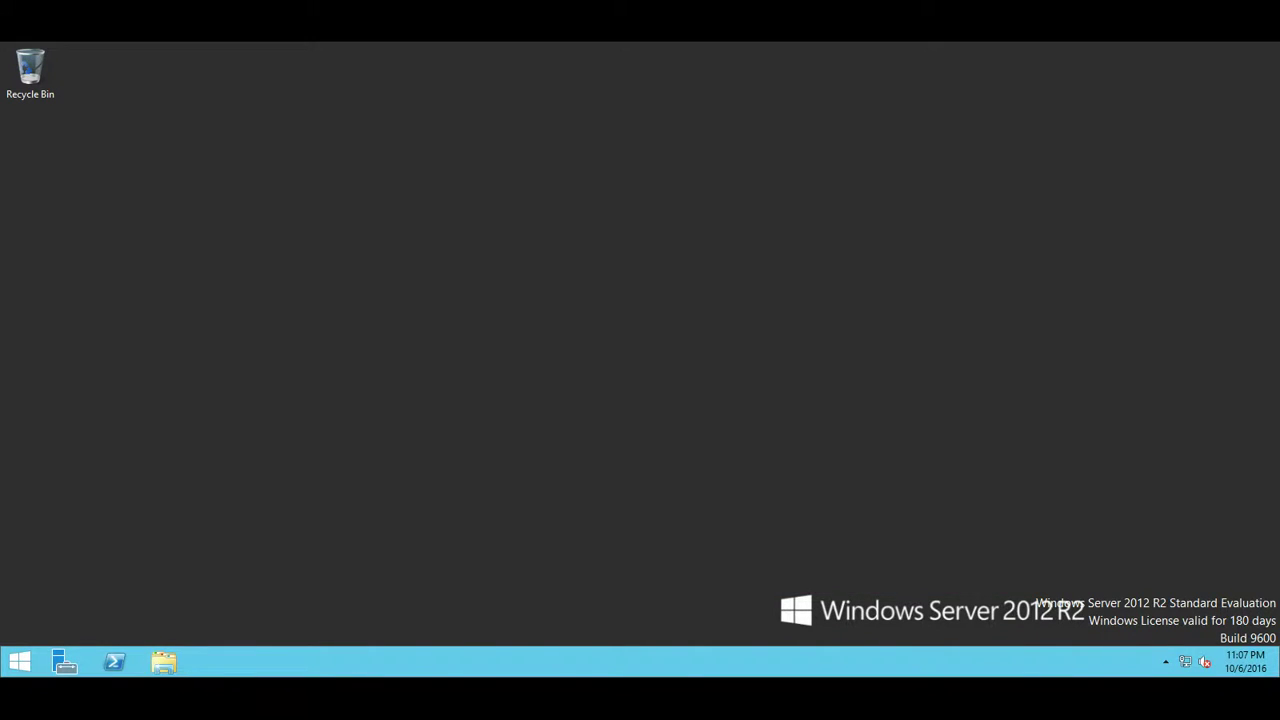
Eject the VirtualBox Guest Additions disc from CD Drive (D:) and close This PC
click(164, 662)
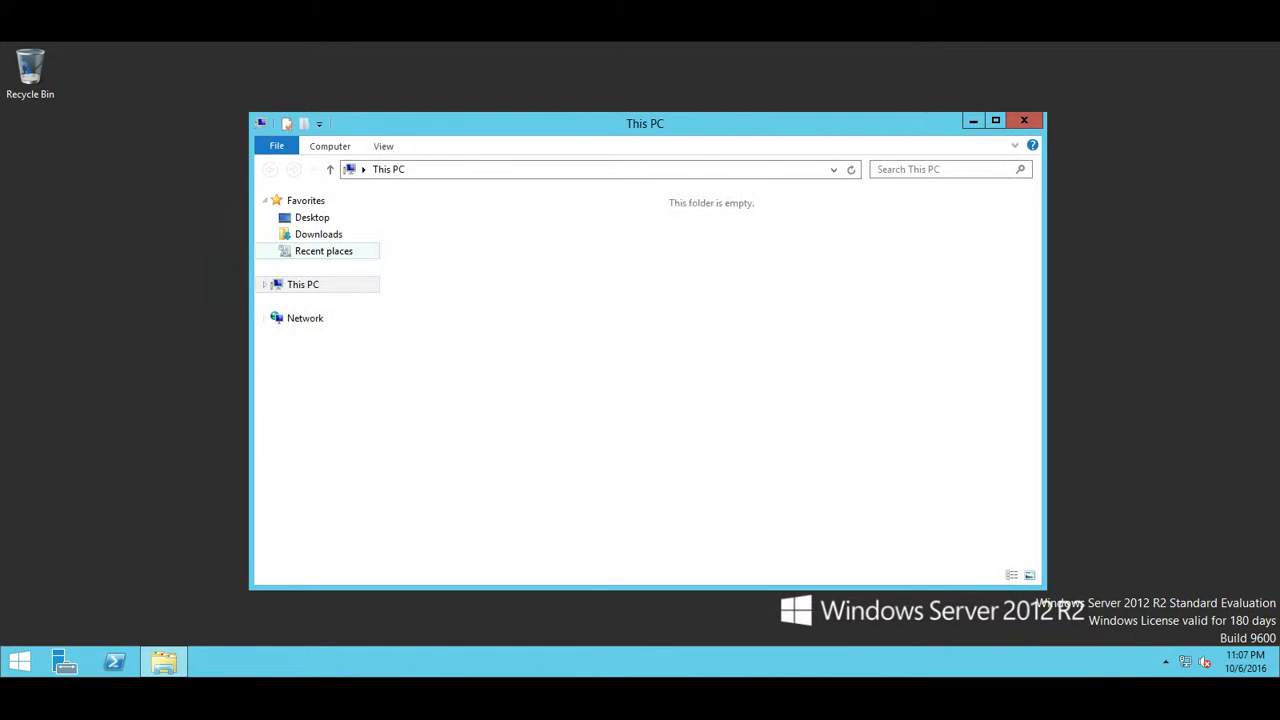
click(630, 340)
right_click(632, 338)
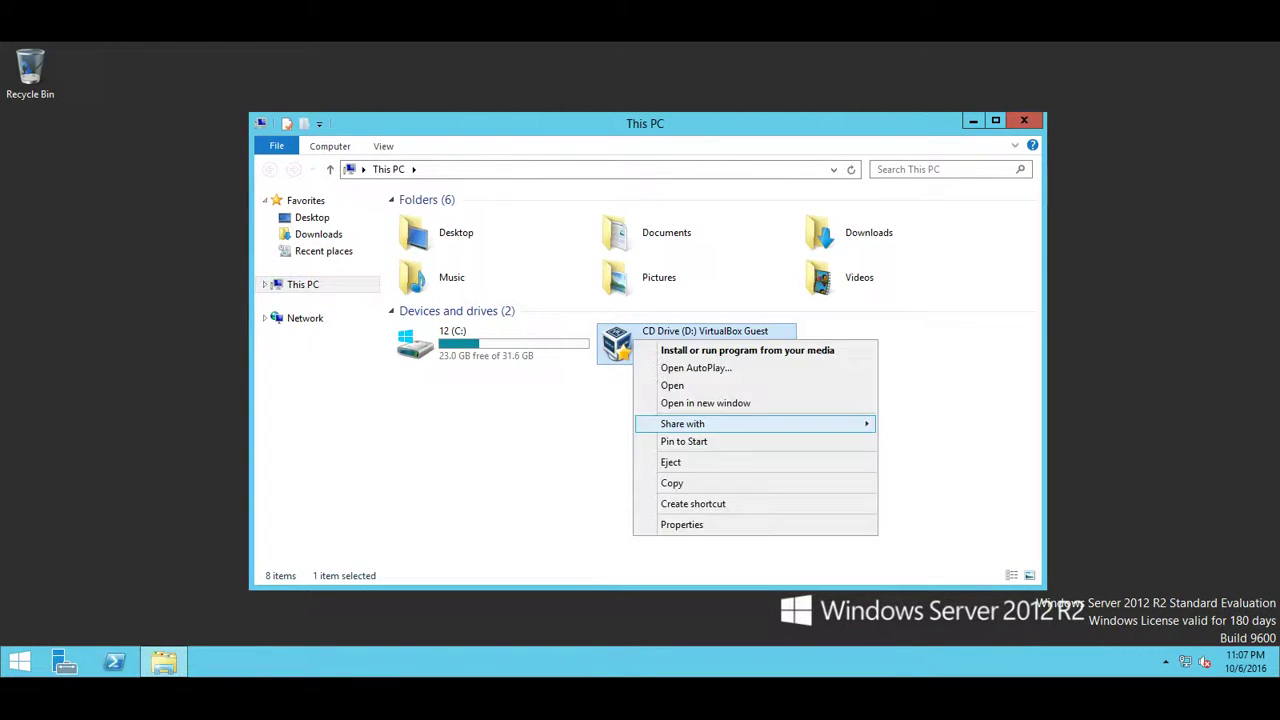
click(670, 462)
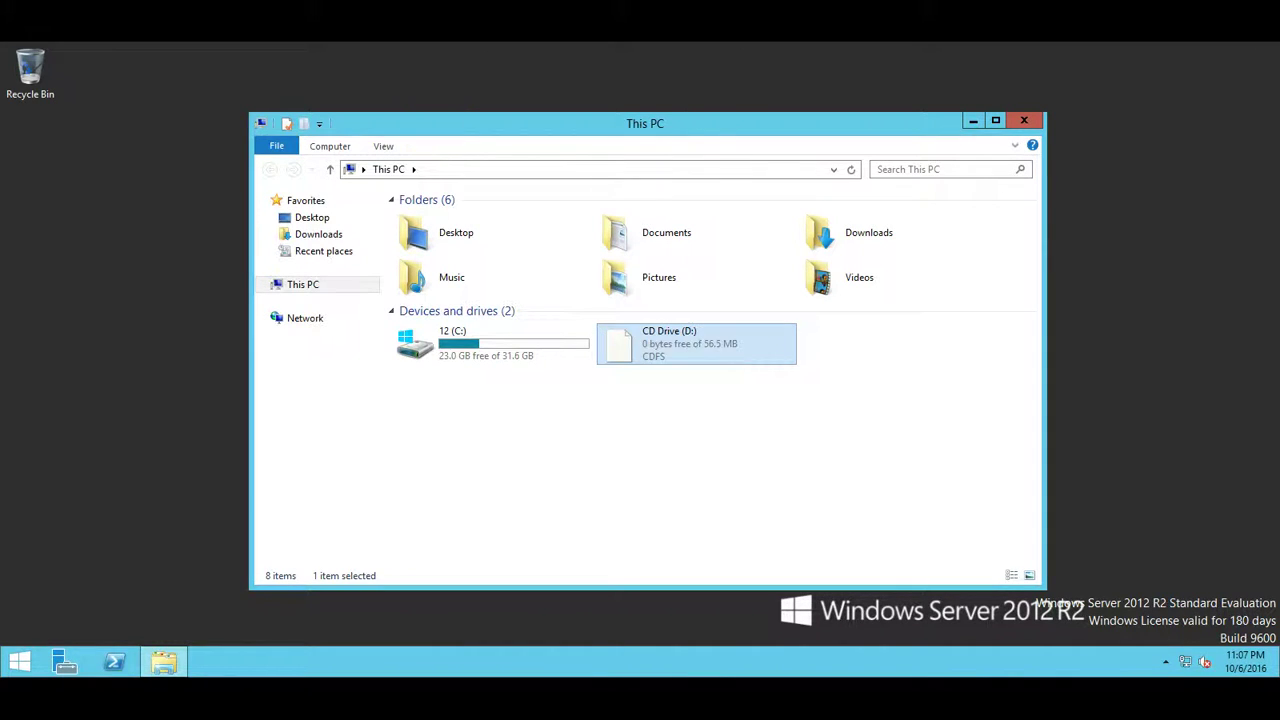
click(1024, 120)
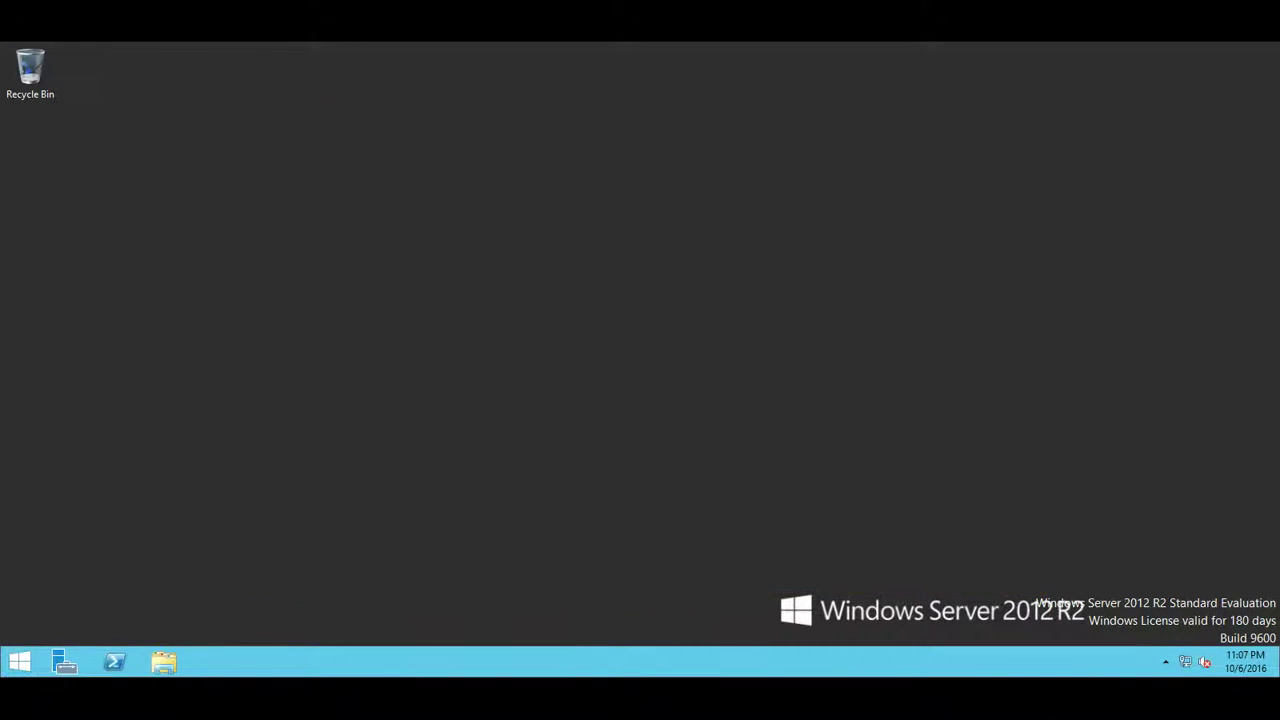